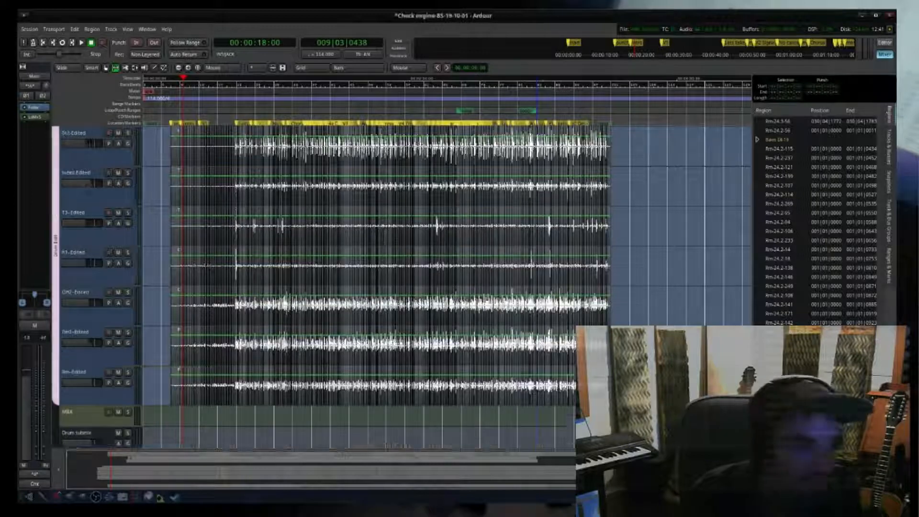
Look over the session's tracks, including the edited drums, bass, vocals, guitars and the organ scratch audio.
scroll(260, 185, down, 13)
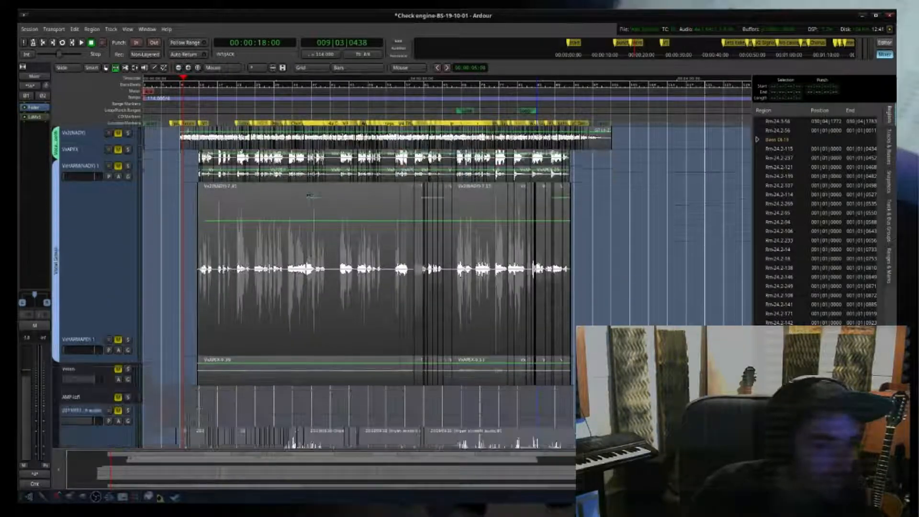
scroll(232, 258, up, 2)
scroll(449, 278, up, 4)
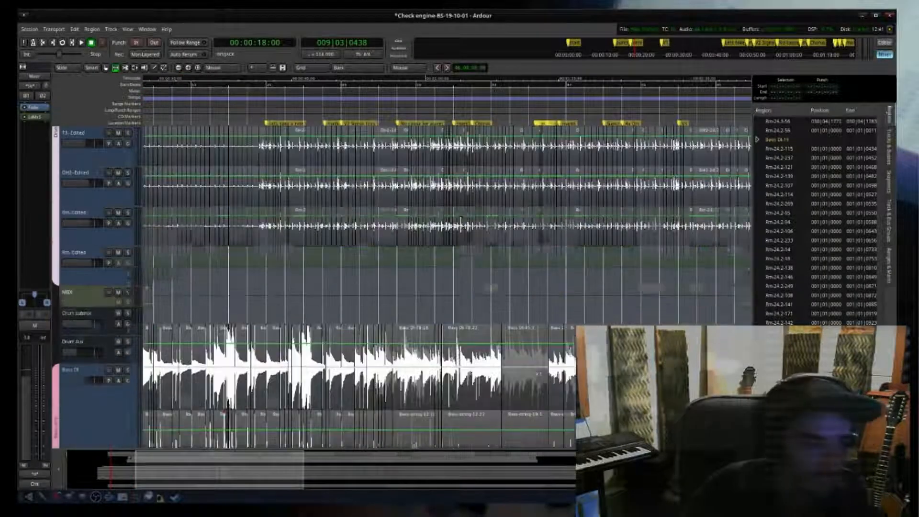
scroll(449, 277, up, 1)
scroll(449, 277, down, 2)
scroll(449, 277, up, 2)
scroll(449, 277, up, 5)
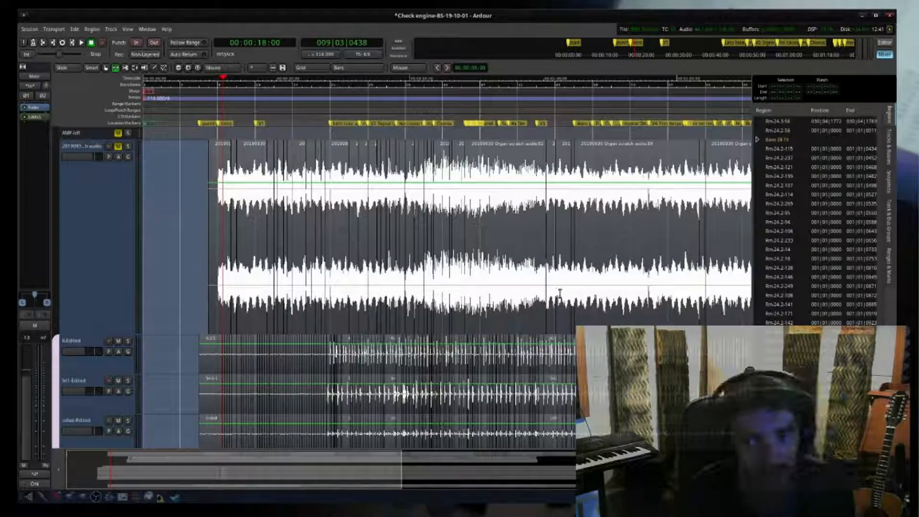
click(33, 30)
click(34, 30)
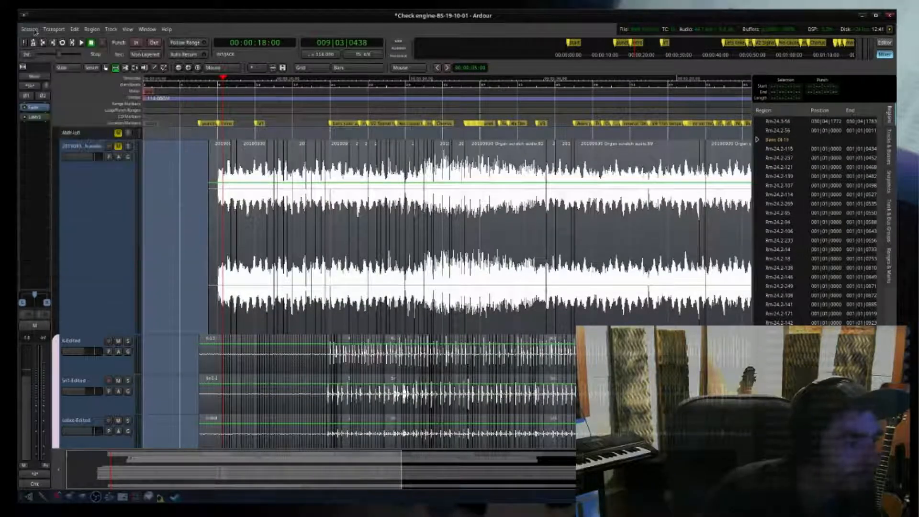
scroll(197, 169, up, 8)
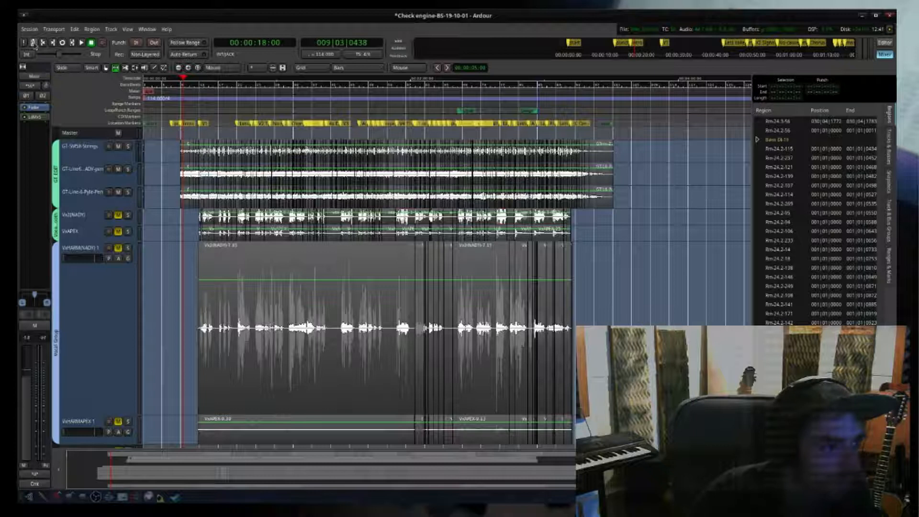
Display the session's export options, including the stem export.
click(30, 29)
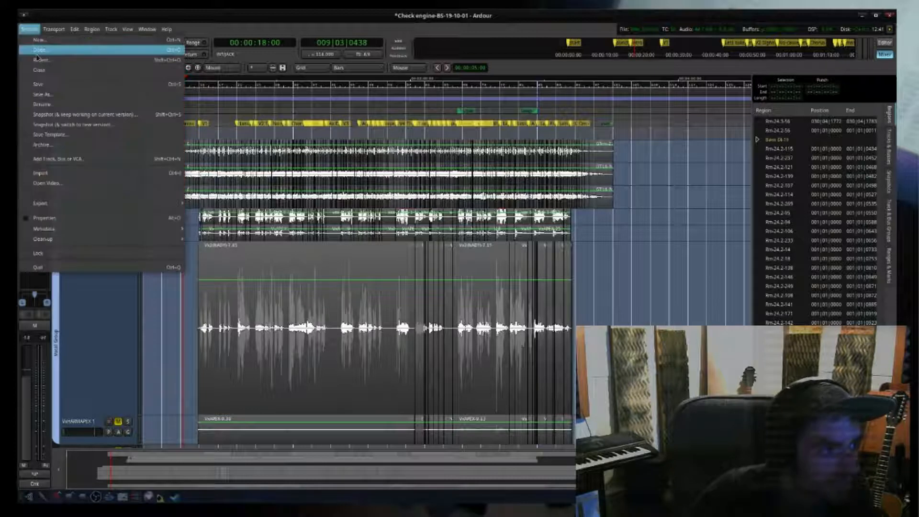
mouse_move(117, 205)
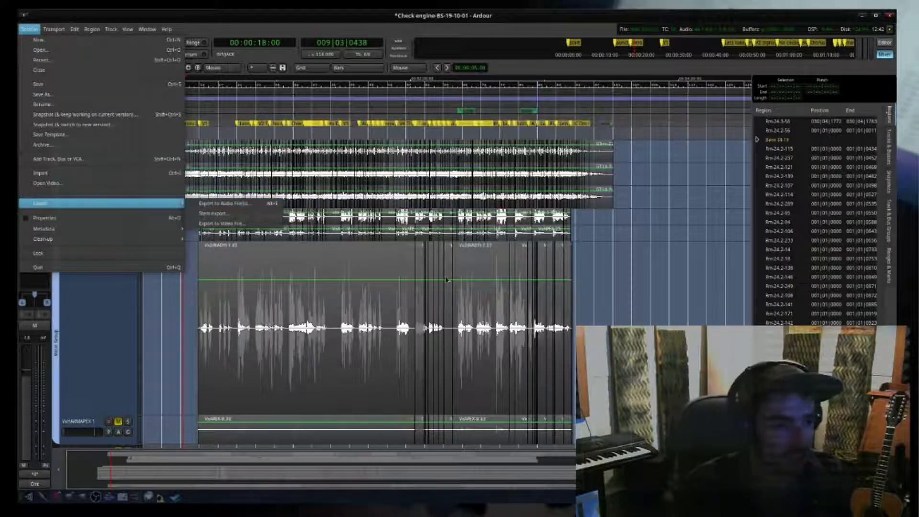
click(304, 225)
Examine the guitar, vocal and scratch tracks in the editor and their channel strips in the mixer.
scroll(305, 225, up, 7)
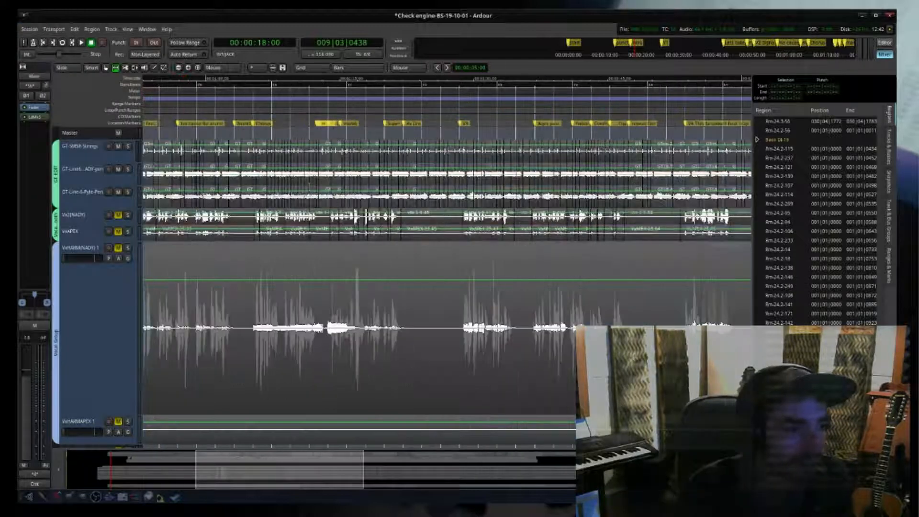
scroll(304, 225, down, 5)
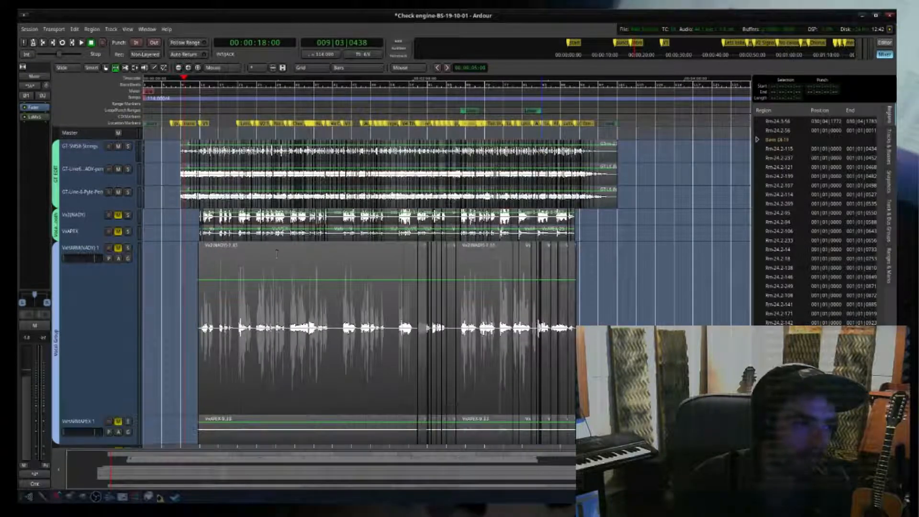
scroll(400, 287, down, 5)
scroll(400, 287, down, 3)
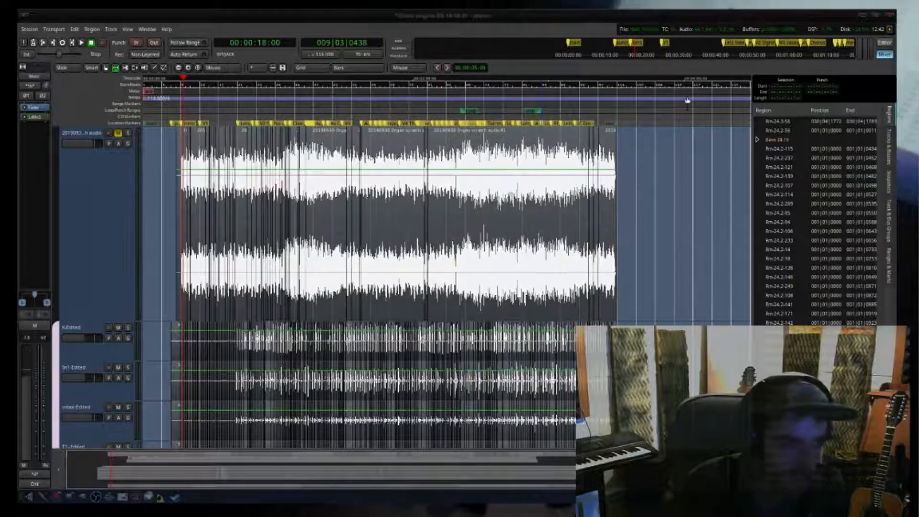
key(alt+m)
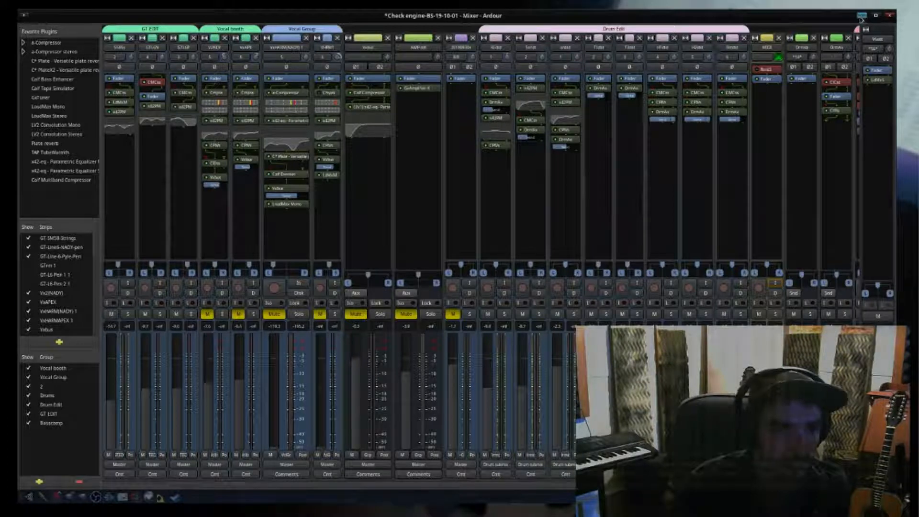
key(alt+e)
click(30, 29)
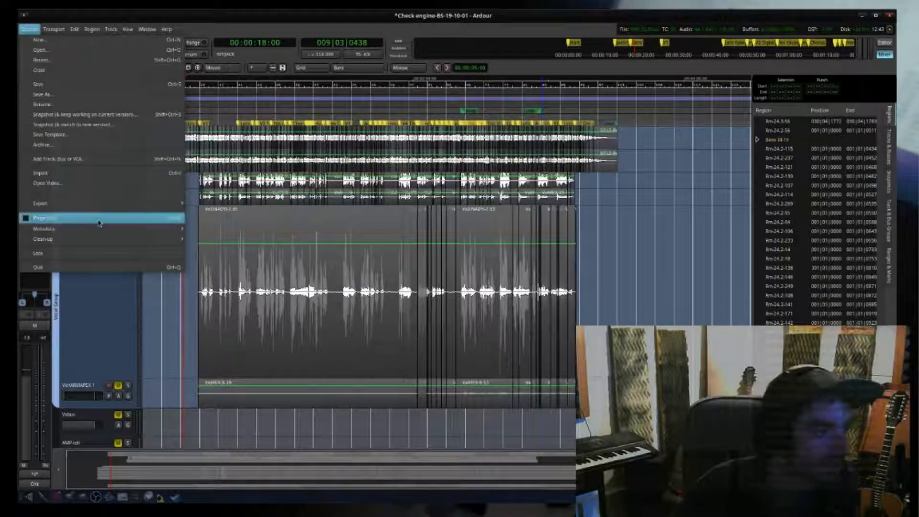
mouse_move(106, 202)
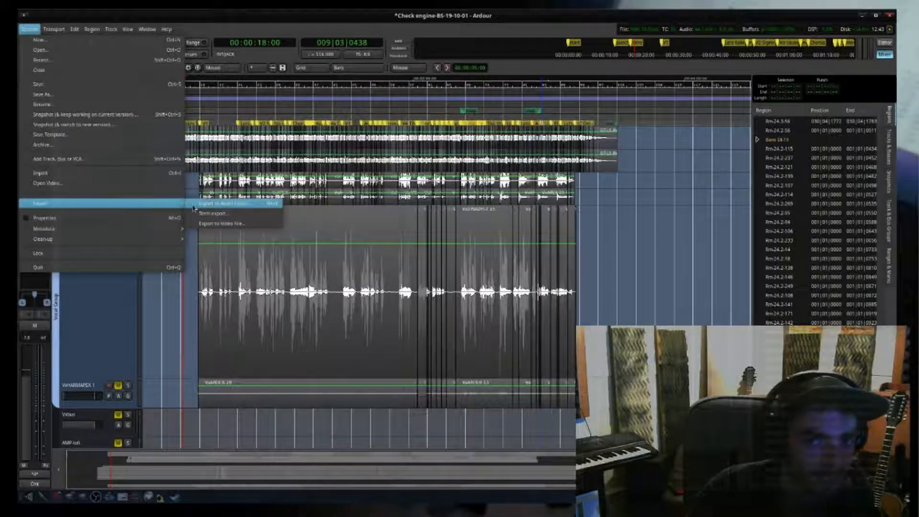
click(242, 215)
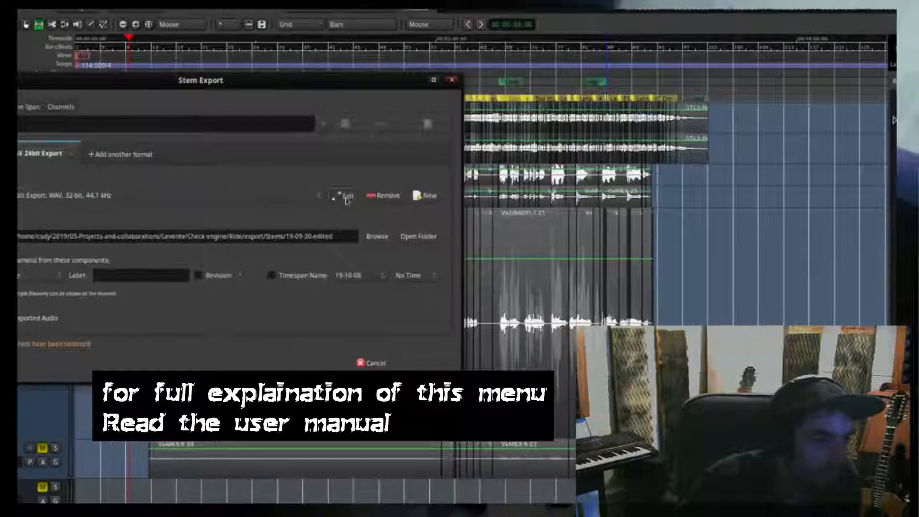
click(356, 195)
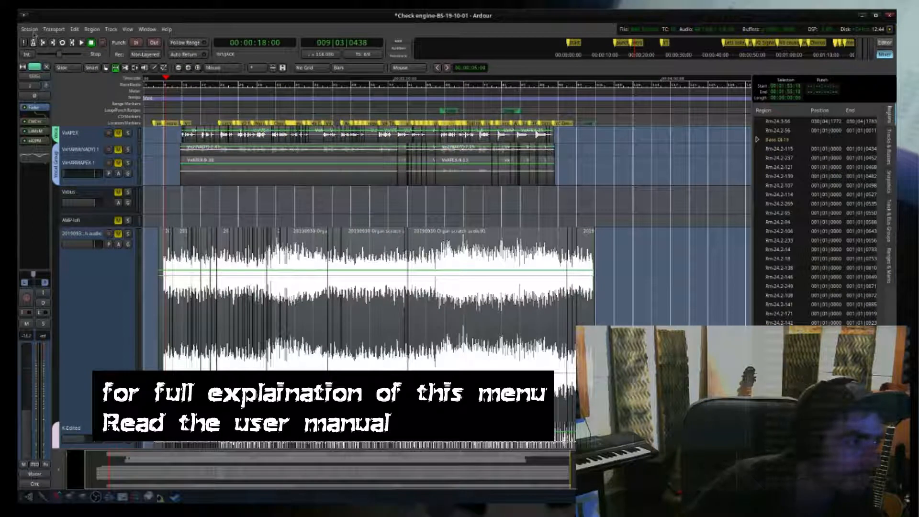
Open the Stem Export dialog for the session and move it over the middle of the track area.
click(30, 29)
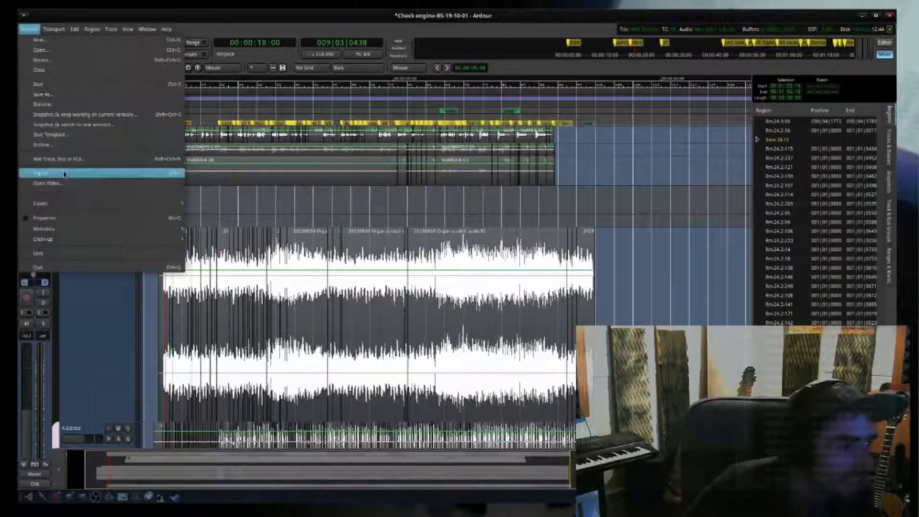
mouse_move(150, 206)
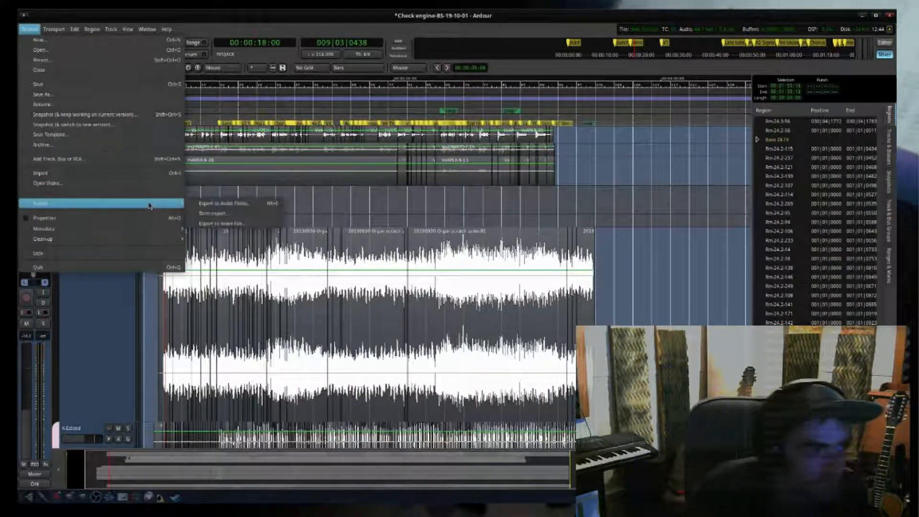
click(214, 214)
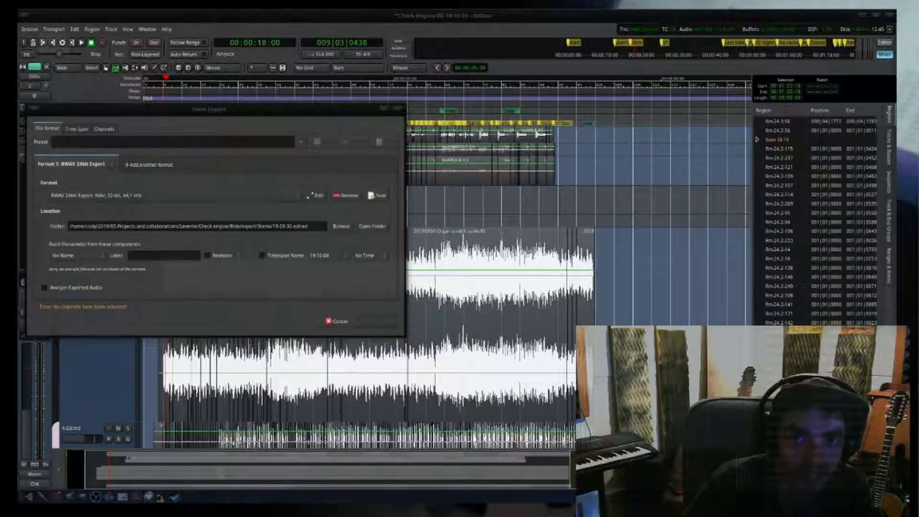
mouse_move(918, 31)
mouse_down()
mouse_move(423, 48)
mouse_move(918, 43)
mouse_up()
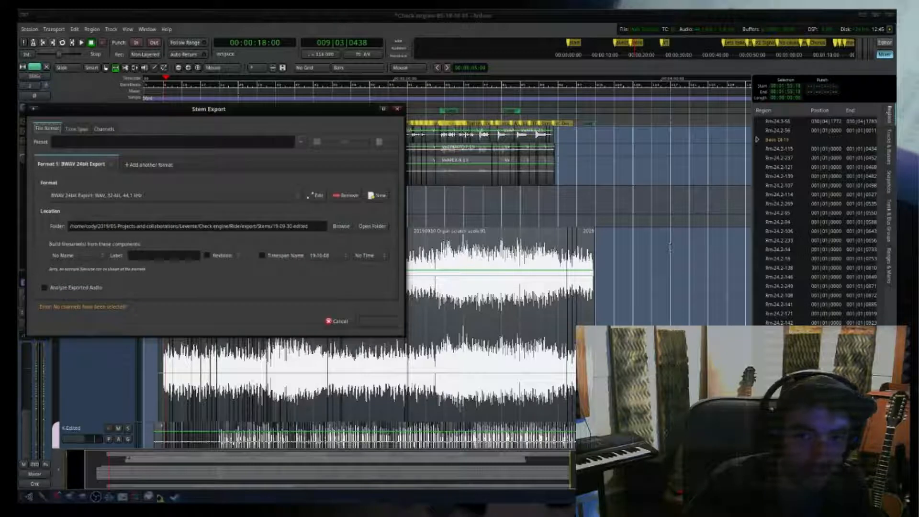
drag(271, 248, 448, 271)
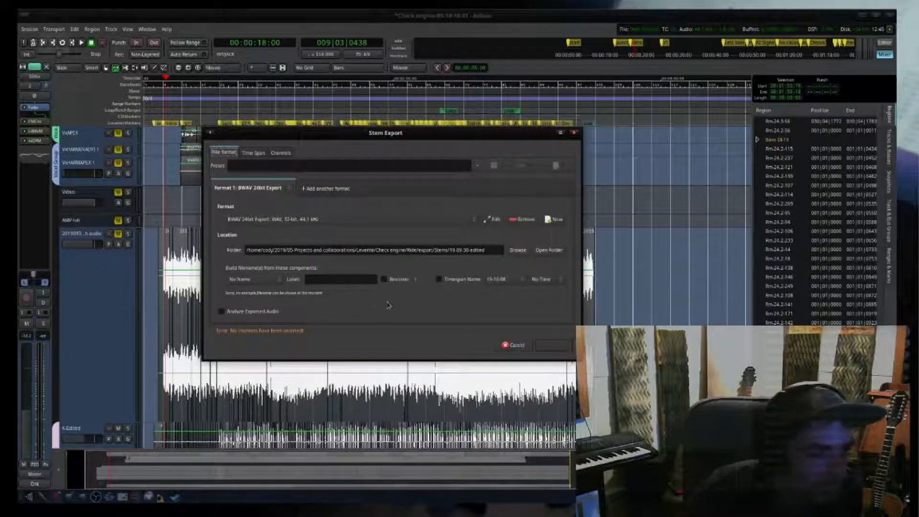
Examine the BWAV 24bit Export format profile's quality, file format, sample rate and sample format options, leaving the profile as it is.
click(493, 219)
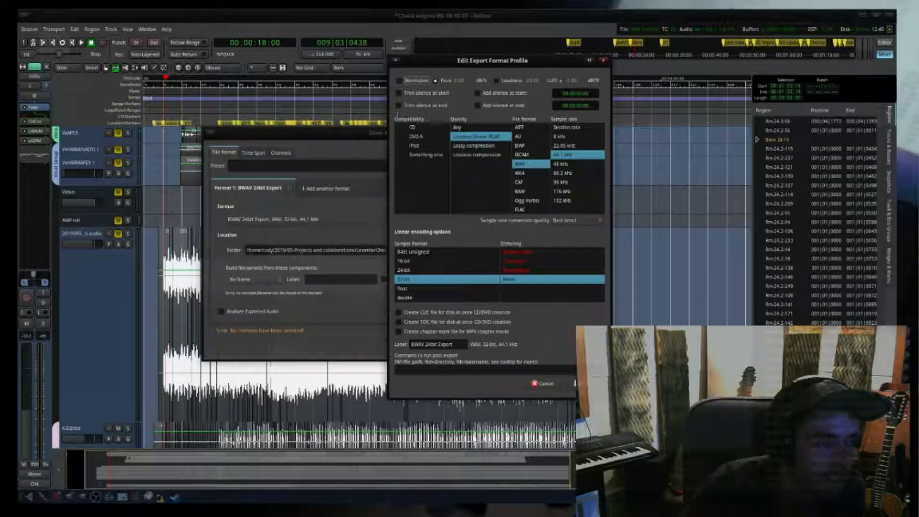
drag(308, 133, 614, 169)
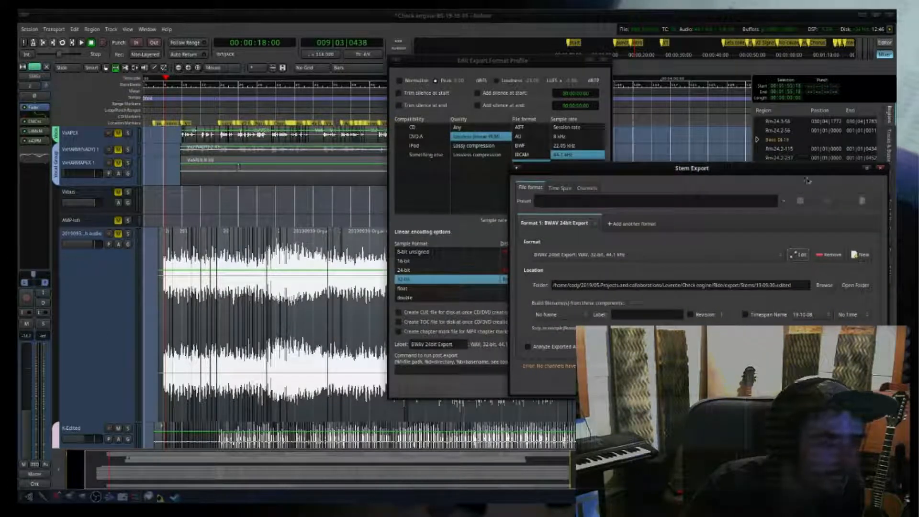
drag(869, 173, 653, 198)
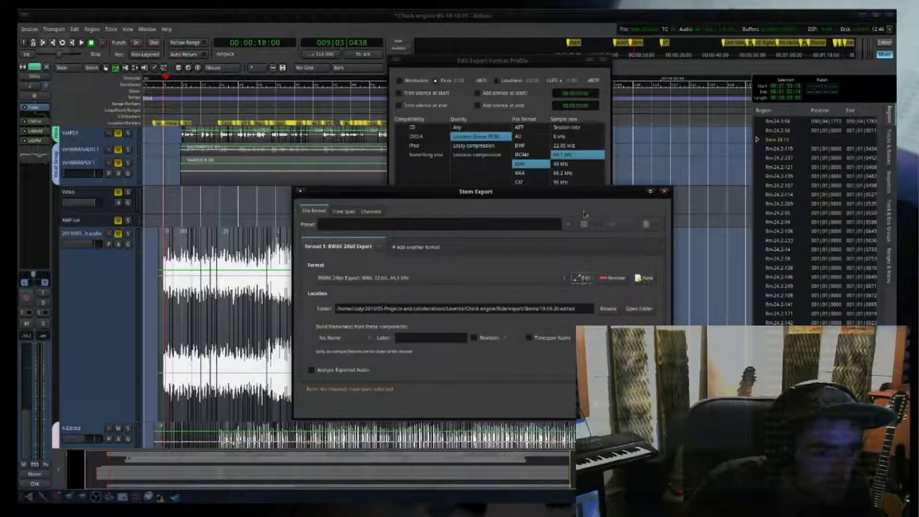
click(509, 62)
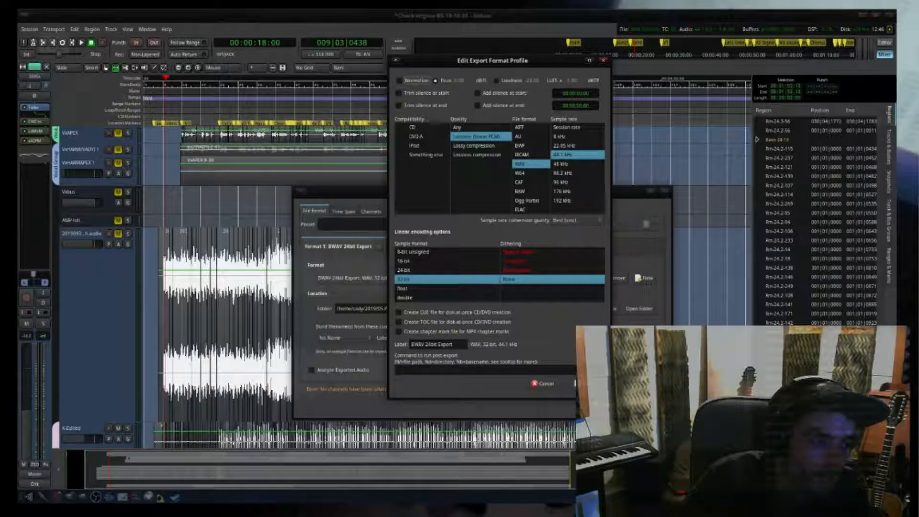
click(545, 383)
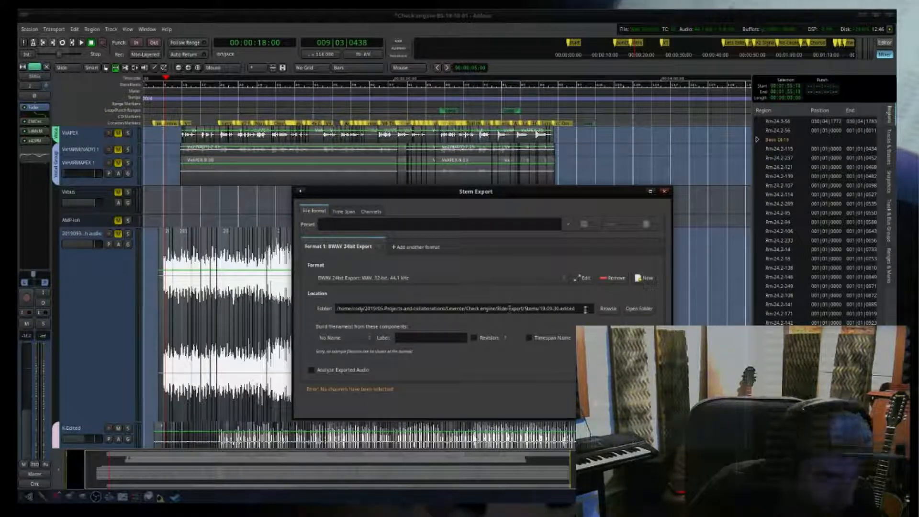
Examine the export location and the folders inside the Stems directory without choosing another folder.
drag(574, 307, 293, 289)
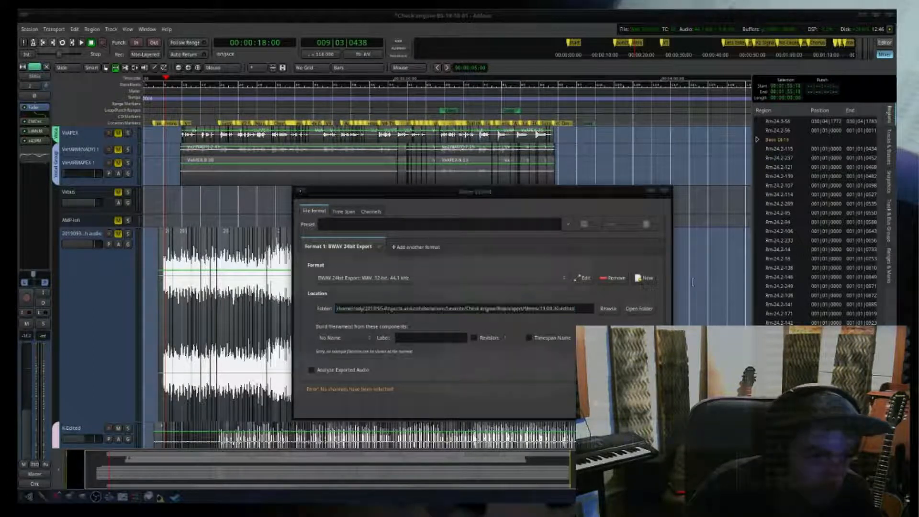
drag(424, 102, 362, 101)
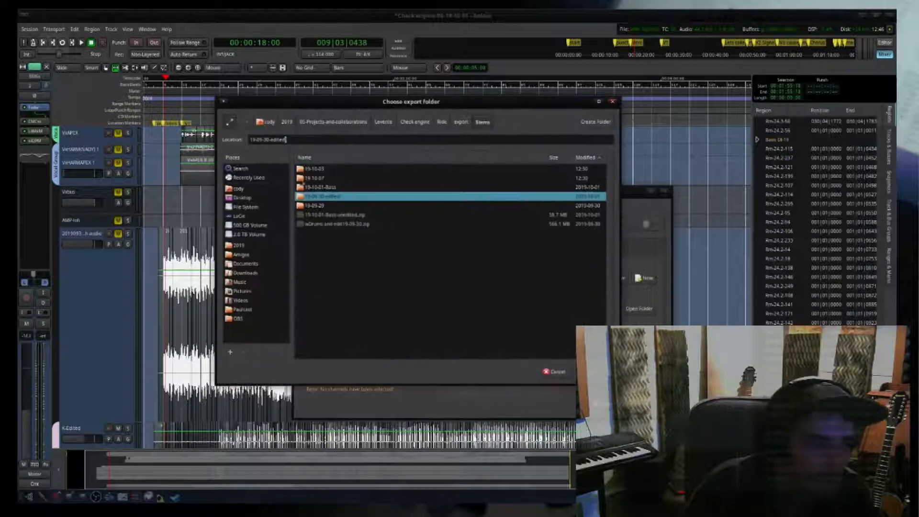
click(613, 102)
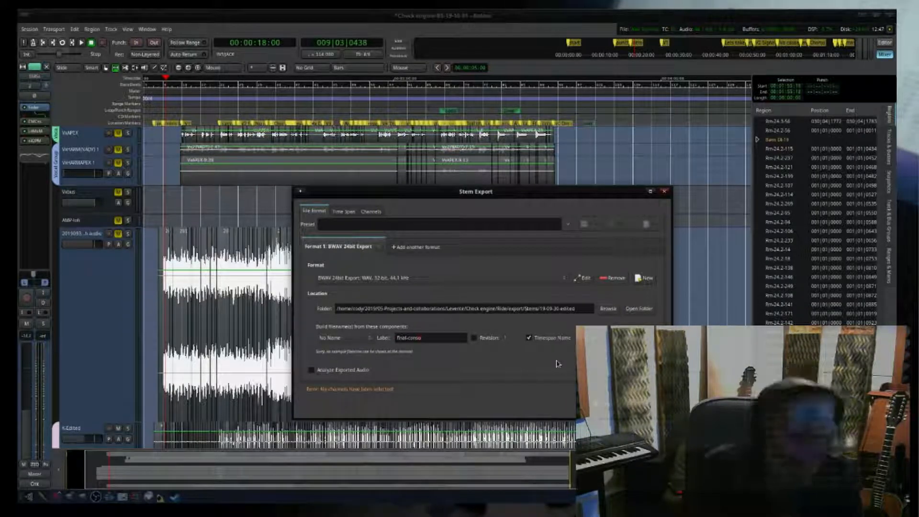
Set the export filename label to "final-consol" and include the timespan name.
text(l)
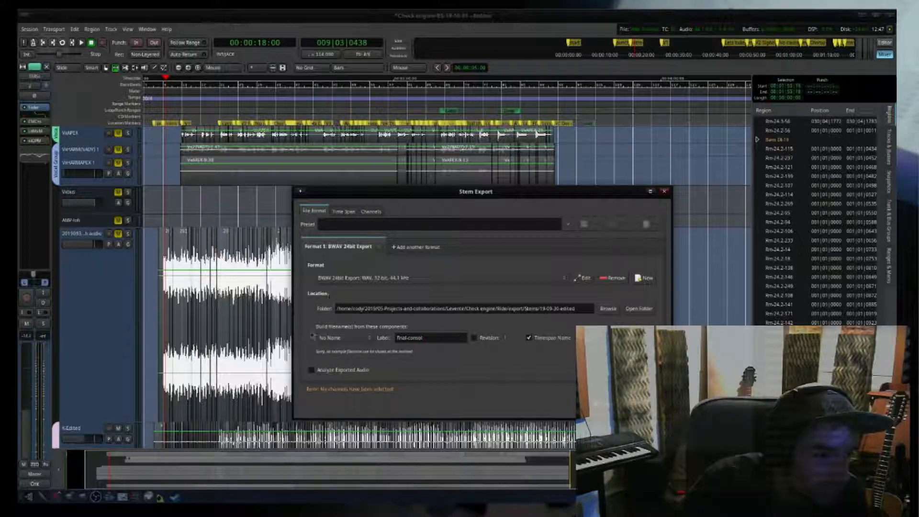
click(369, 214)
click(316, 212)
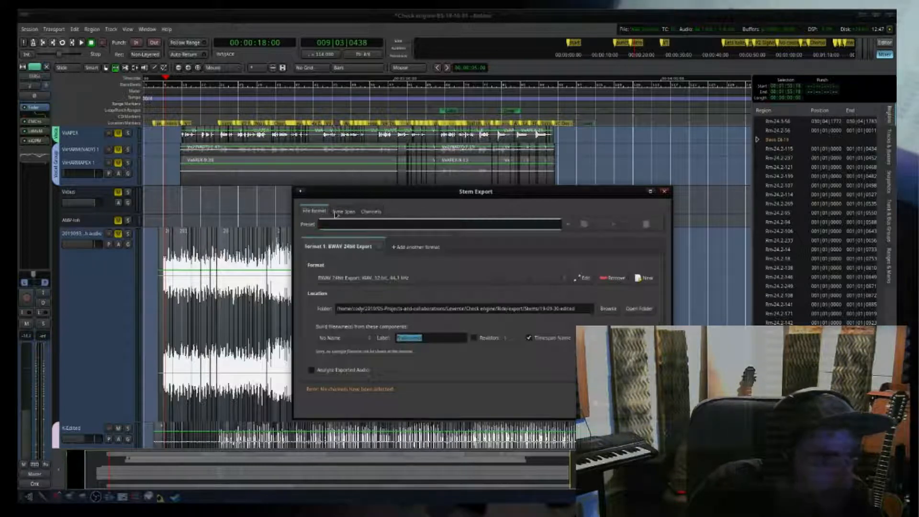
Examine the export's time span settings and the list of exportable channels, highlighting the GTrm 1 track.
click(344, 212)
click(368, 213)
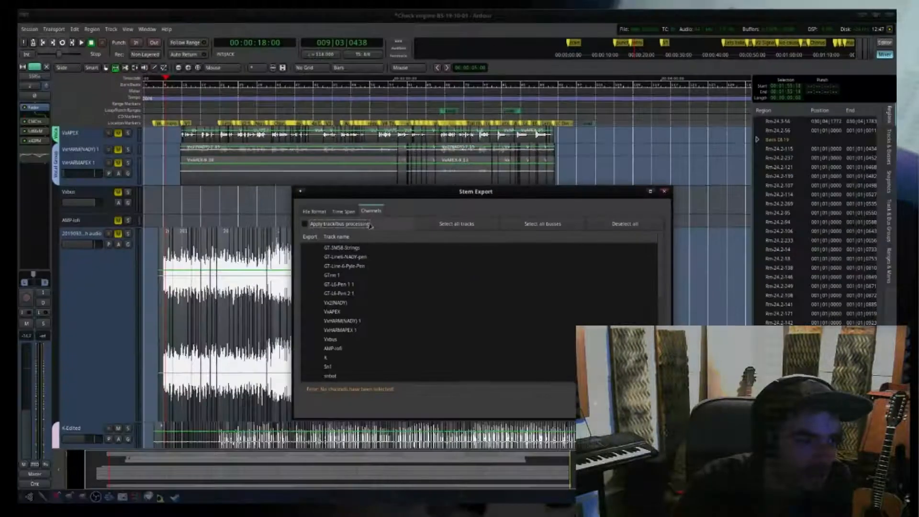
scroll(377, 272, down, 5)
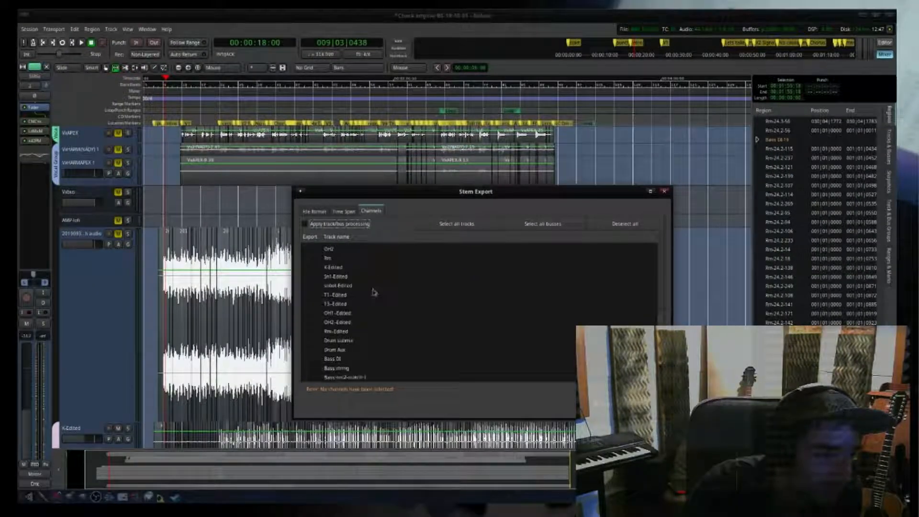
scroll(351, 376, up, 5)
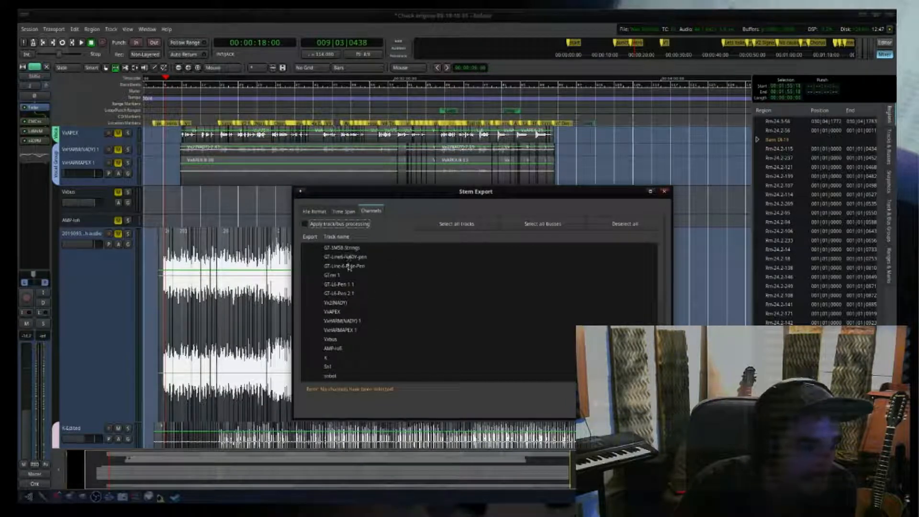
click(339, 276)
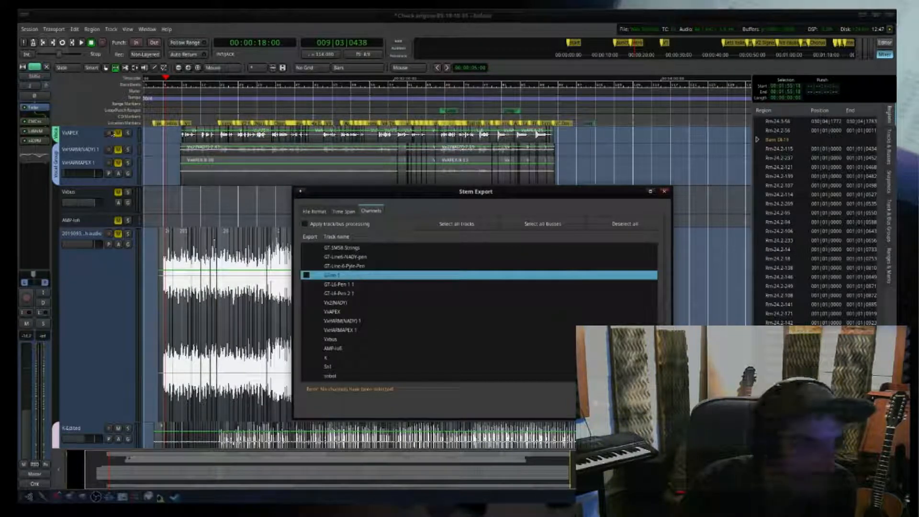
drag(541, 198, 582, 212)
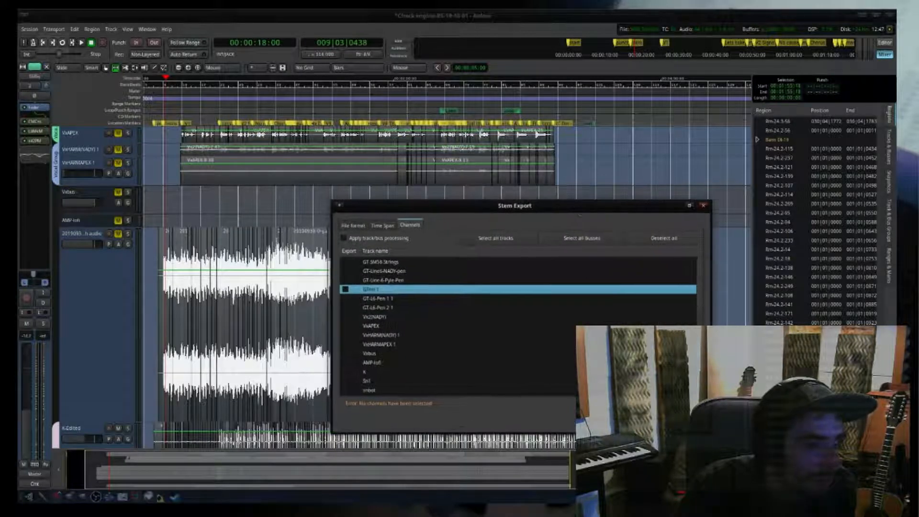
Close the stem export and examine the session's guitar and vocal tracks to see which ones belong in the stems.
click(704, 206)
scroll(622, 216, up, 10)
click(54, 29)
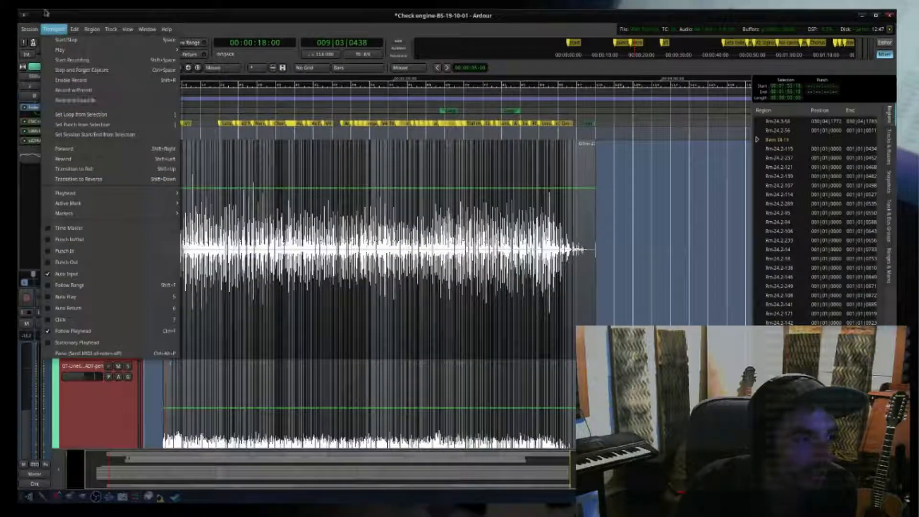
click(29, 29)
mouse_move(109, 205)
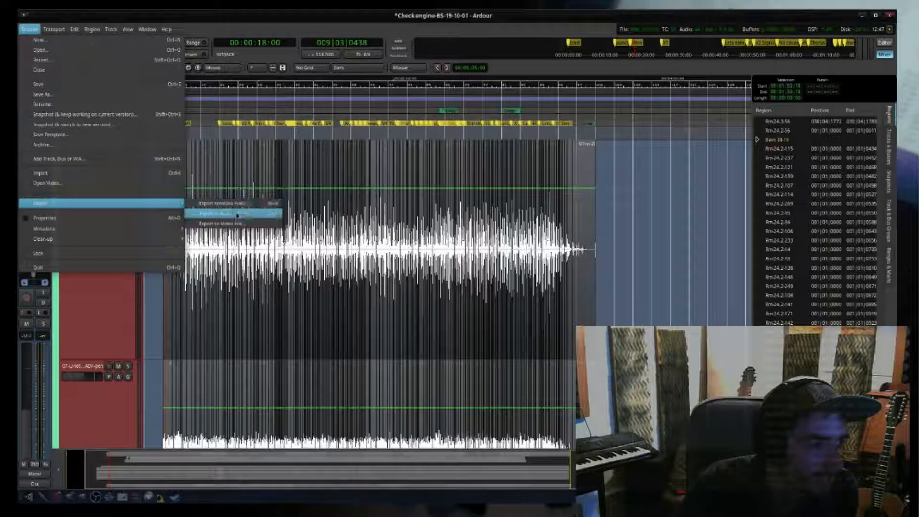
click(401, 136)
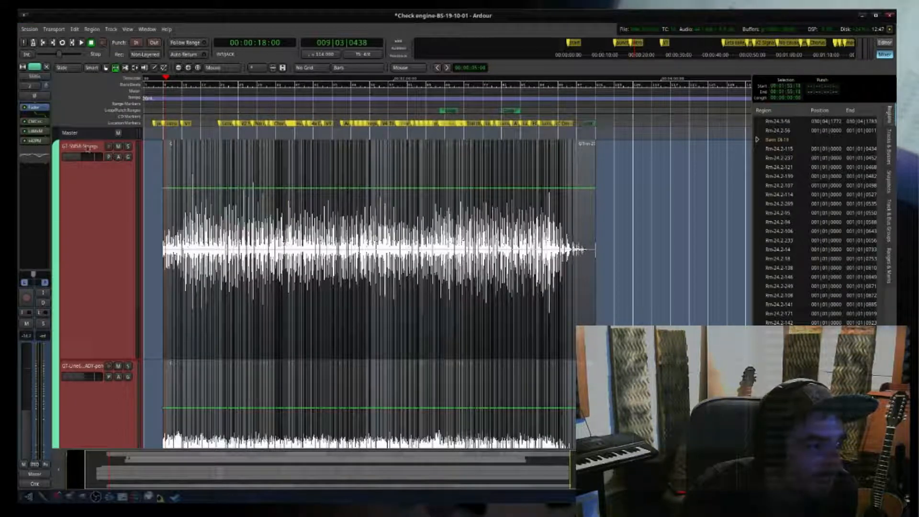
scroll(92, 287, down, 3)
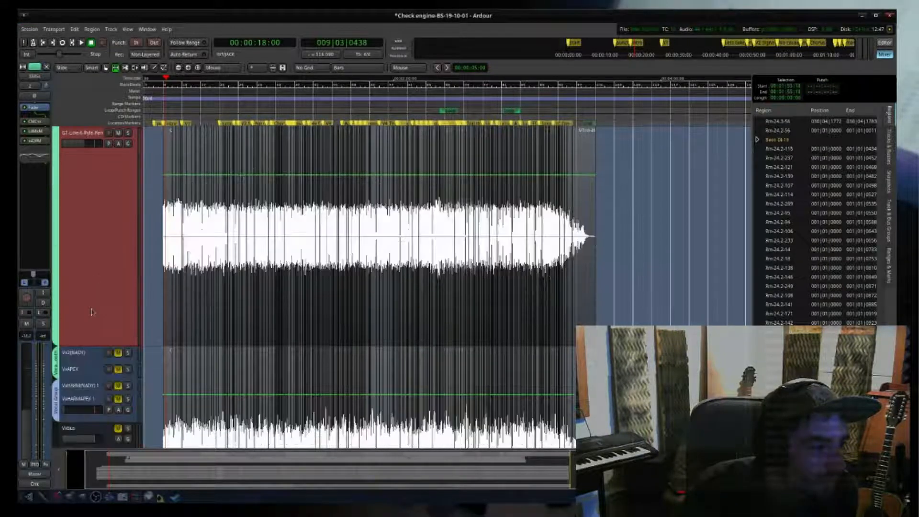
scroll(101, 239, up, 2)
scroll(99, 228, down, 1)
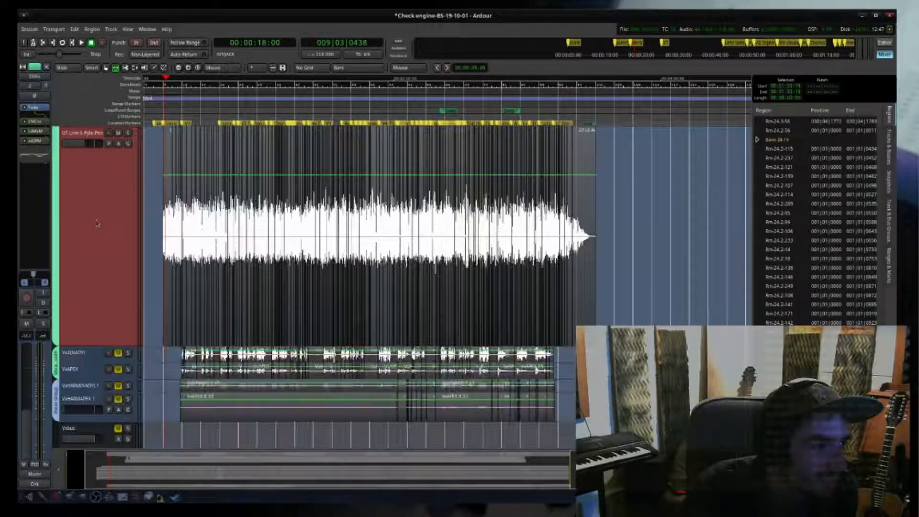
scroll(112, 304, down, 2)
scroll(105, 273, up, 3)
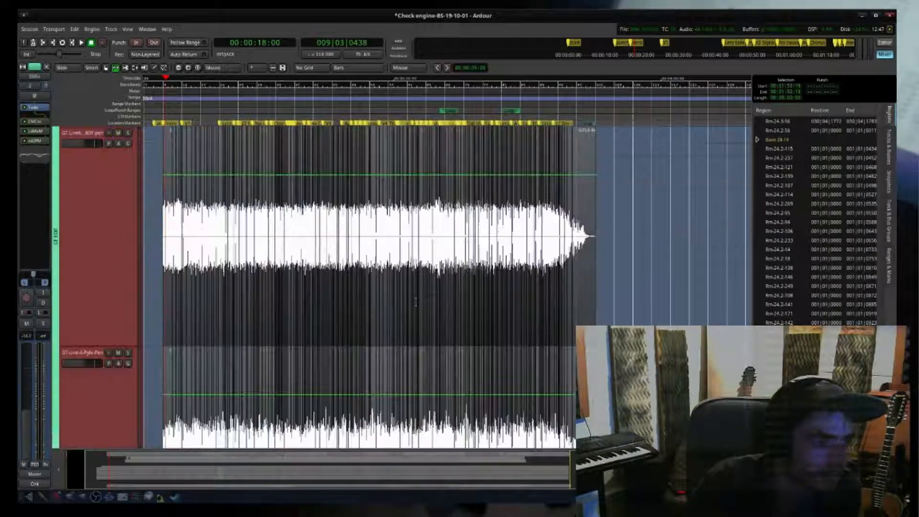
scroll(478, 182, up, 2)
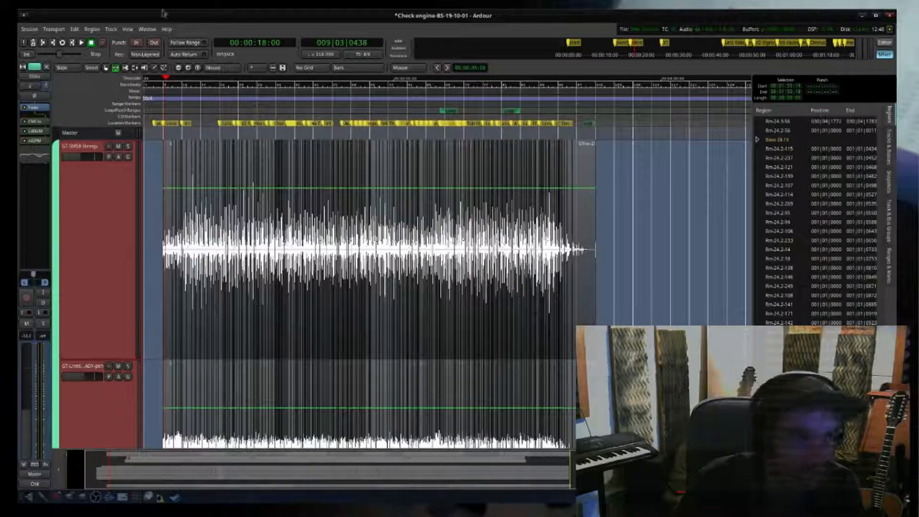
Reopen the stem export and mark GT-SM58-Strings, GT-Line6-NADY-pen, GT-Line-6-Pyle-Pen and both GT-L6-Pen tracks as channels.
click(29, 28)
mouse_move(96, 203)
click(215, 214)
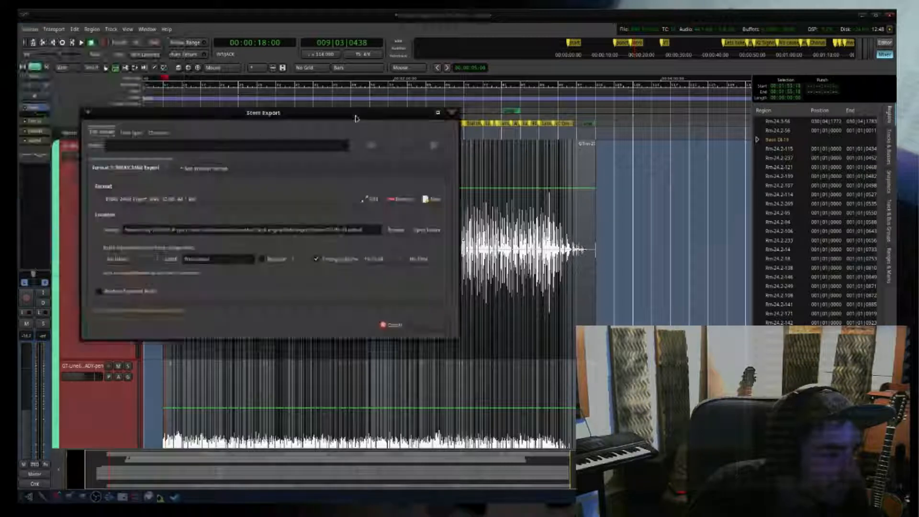
click(159, 132)
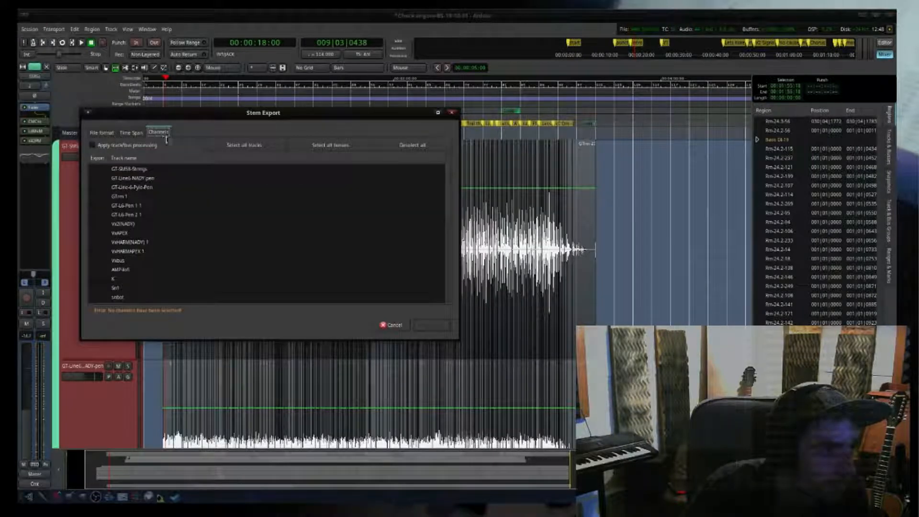
click(94, 168)
click(94, 177)
click(94, 187)
click(94, 205)
click(94, 215)
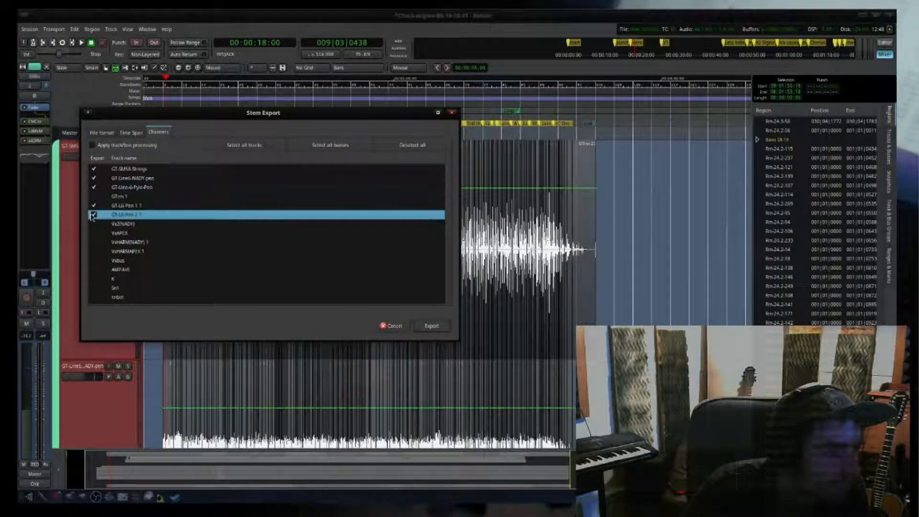
Exclude both GT-L6-Pen tracks from the stem export and include the vocal tracks Vx2(NADY), VxAPEX and VxHARMAPEX 1.
click(94, 224)
click(94, 232)
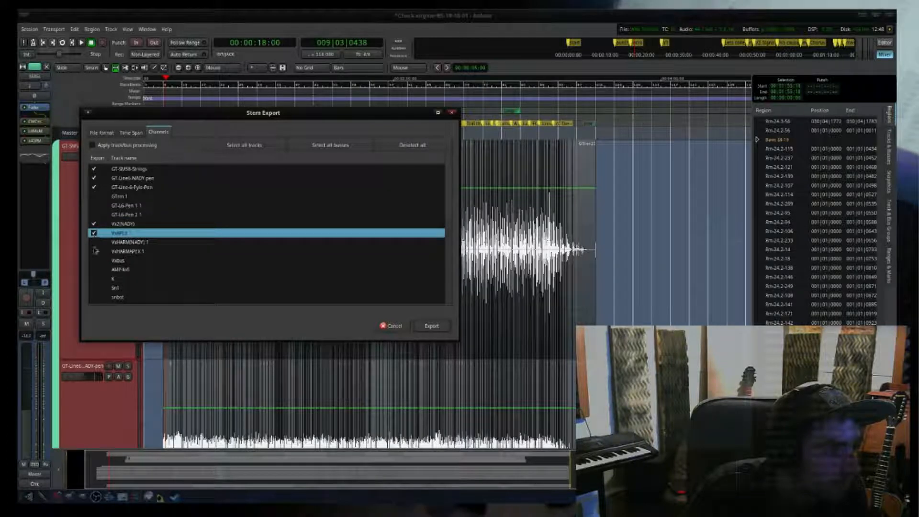
click(96, 251)
click(94, 233)
click(94, 233)
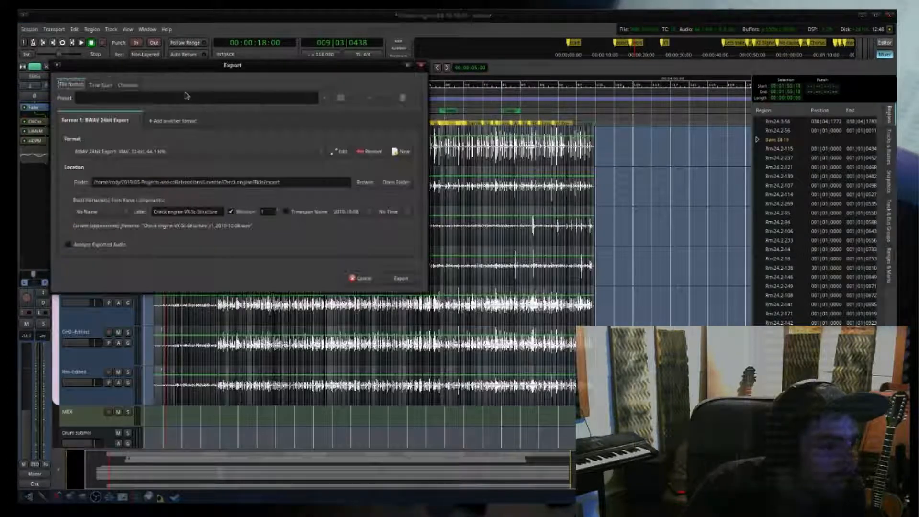
In the regular audio export's channels, exclude Master and include the three GT-SM58 and Line 6 guitar tracks, the vocals and the edited drums.
click(128, 85)
click(120, 110)
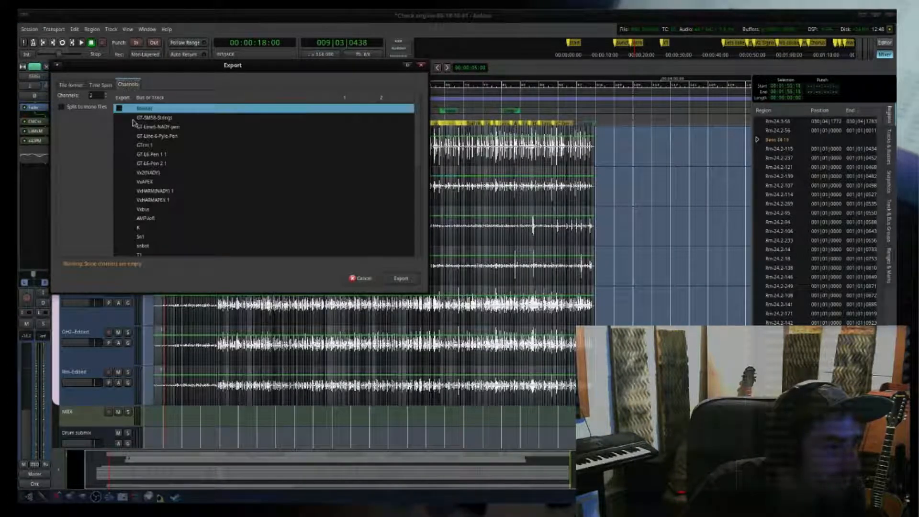
click(121, 118)
click(120, 127)
click(120, 137)
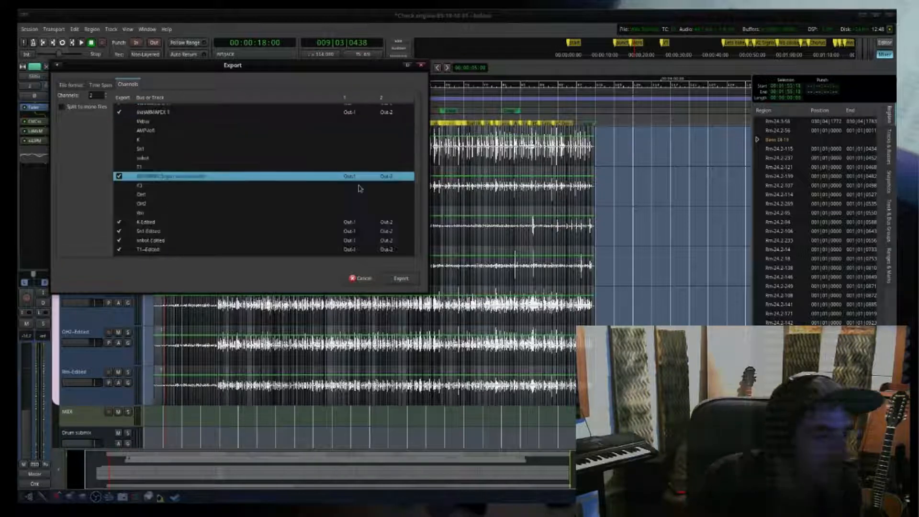
scroll(288, 191, up, 5)
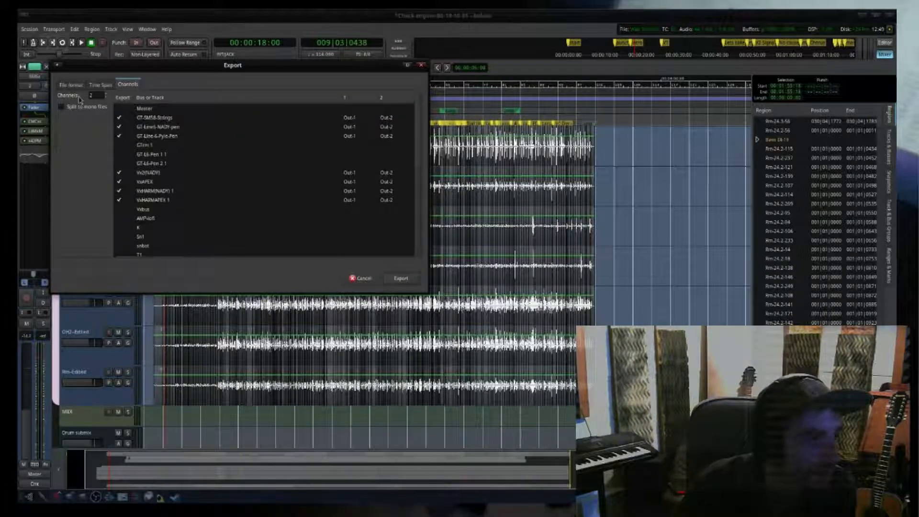
Create a folder named 19-10-08 inside the Stems directory and open it.
click(70, 85)
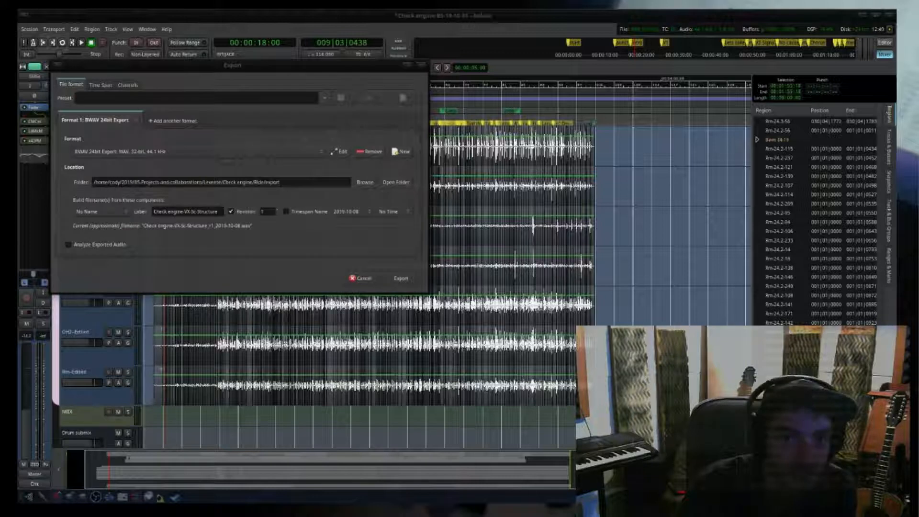
click(396, 182)
right_click(226, 238)
click(259, 244)
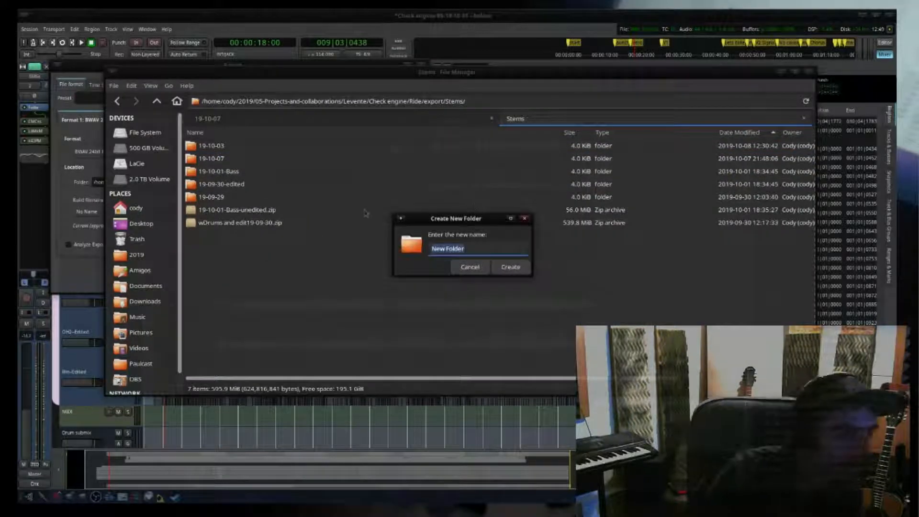
text(19-10-08)
key(Return)
double_click(237, 146)
Set the export location to the Stems/19-10-08 folder and label the file "Check engine" without a revision number.
triple_click(254, 102)
key(ctrl+c)
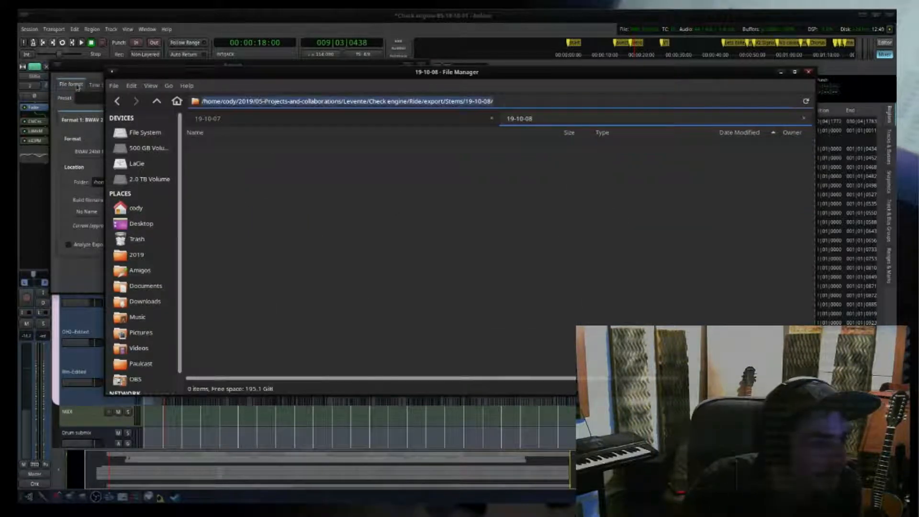
click(62, 70)
triple_click(214, 182)
key(ctrl+v)
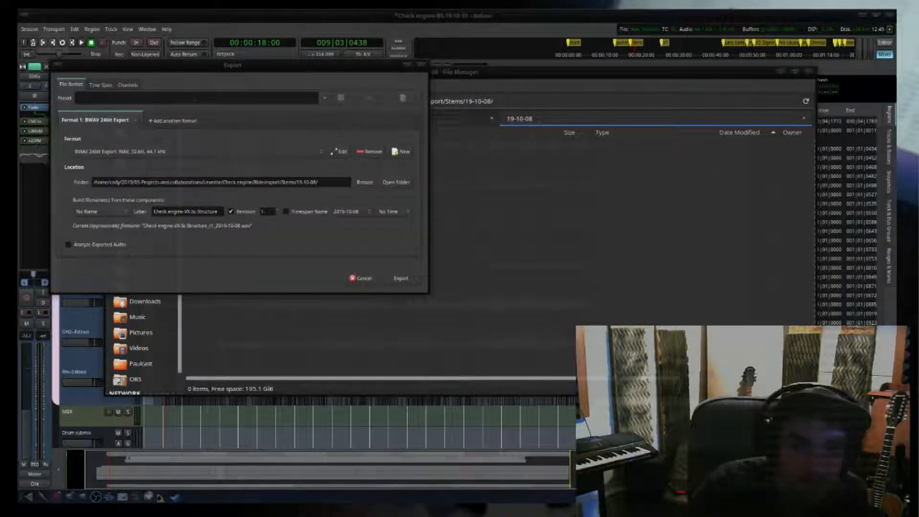
click(364, 182)
double_click(375, 132)
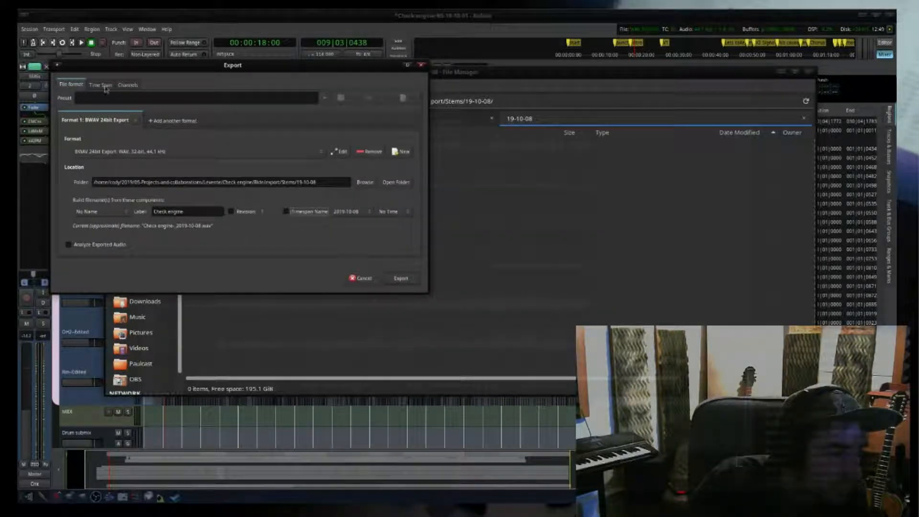
click(128, 84)
click(71, 85)
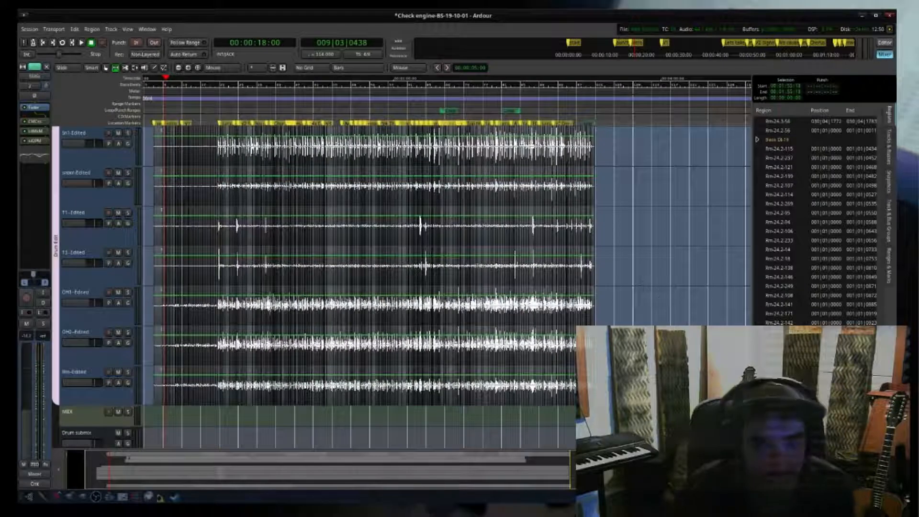
Create a new copy of the GT-SM58-Strings track's playlist.
scroll(695, 253, up, 1)
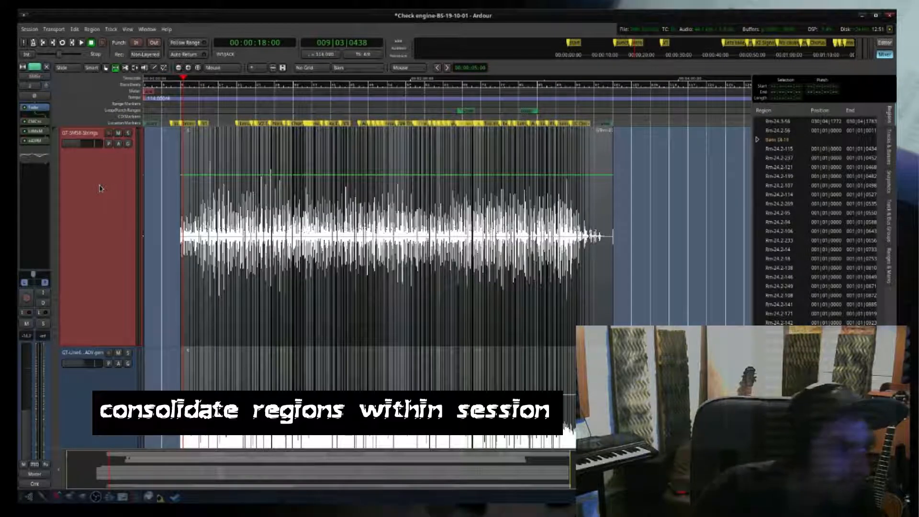
right_click(101, 189)
mouse_move(158, 276)
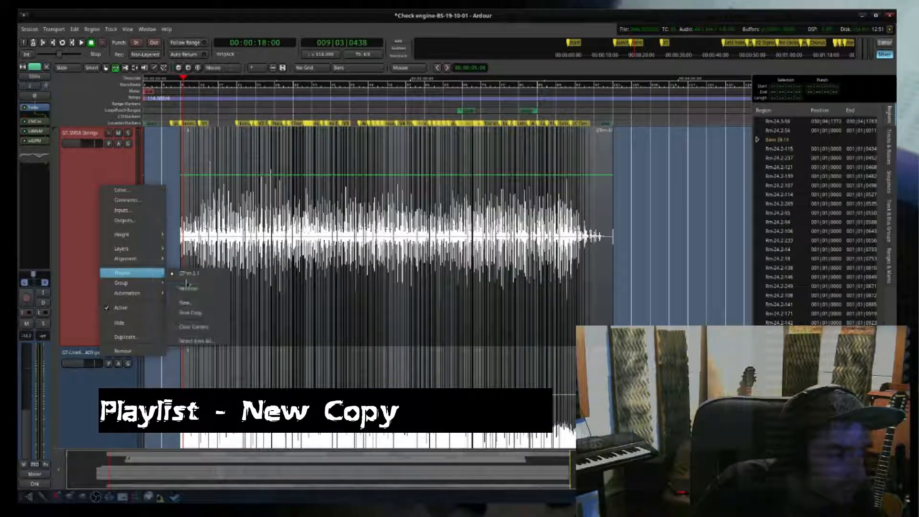
click(196, 305)
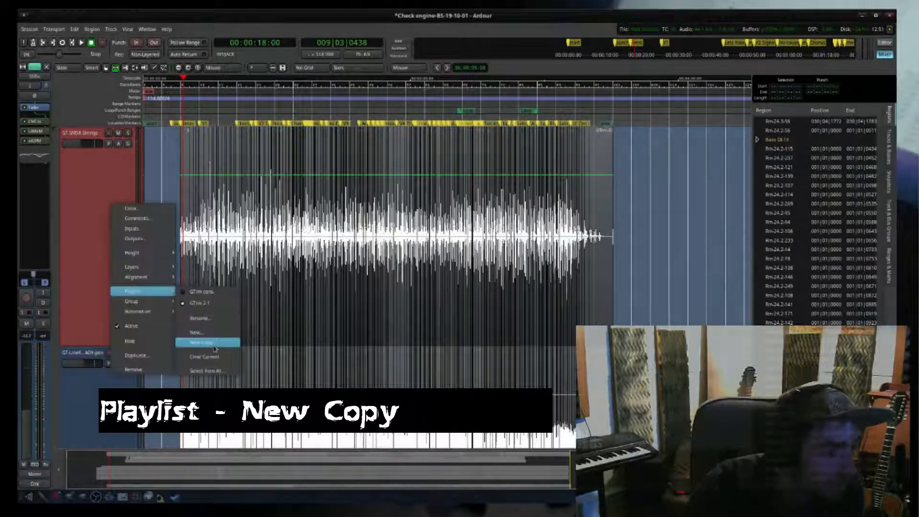
click(214, 344)
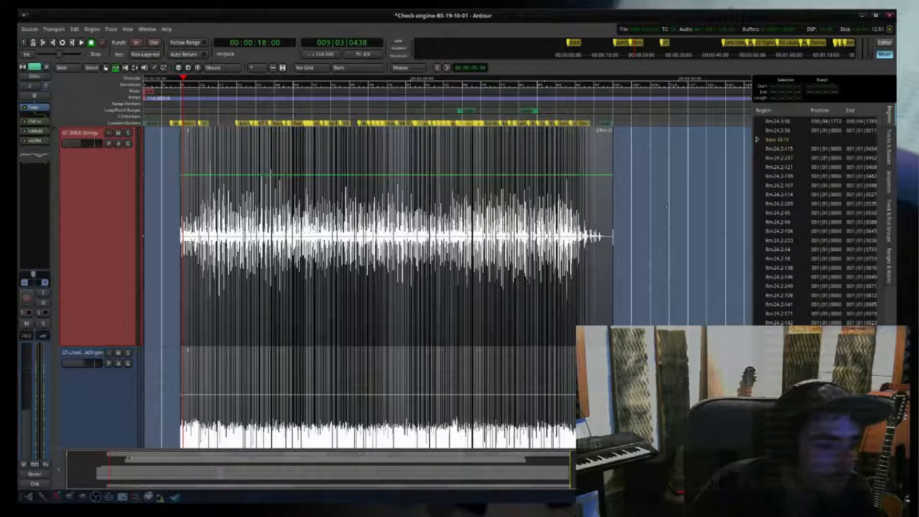
Select the range from the session start to the end of the GT-SM58-Strings audio and consolidate it into one region.
drag(639, 211, 144, 213)
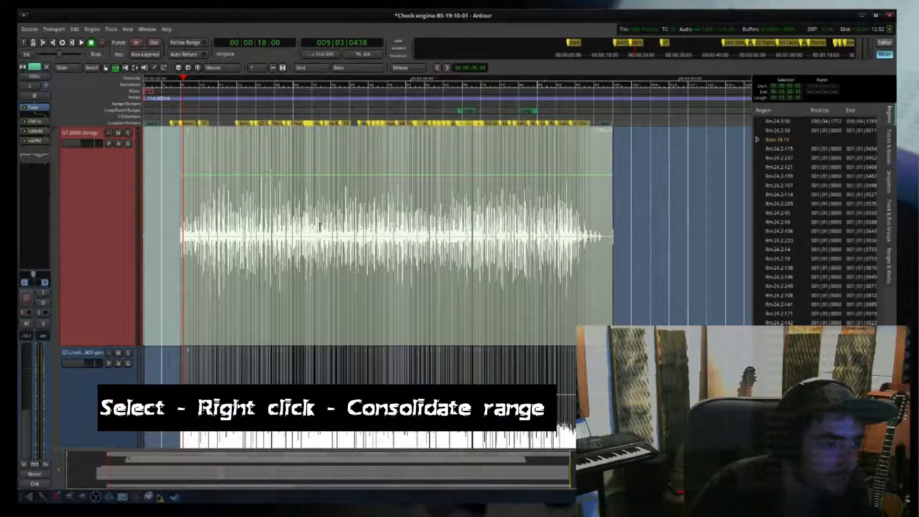
right_click(344, 236)
click(364, 460)
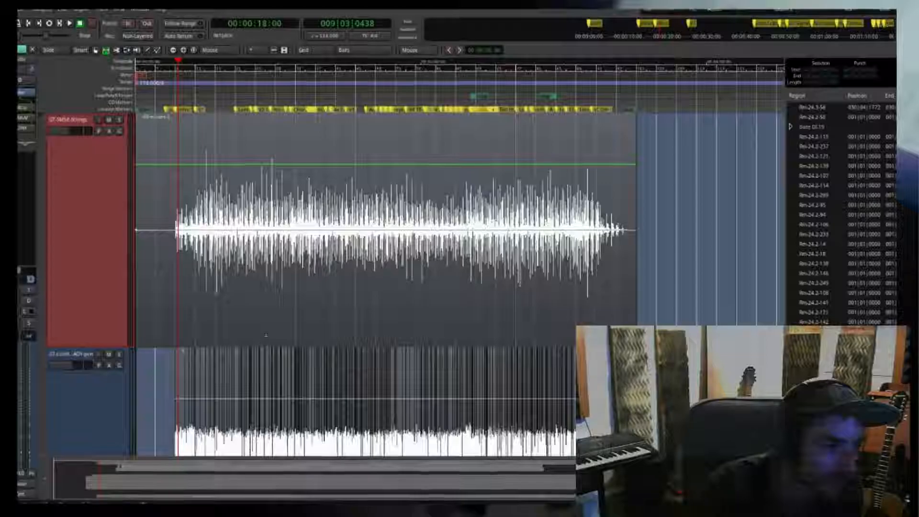
Activate the Grab tool and switch the GT-SM58-Strings track to the second GTrm cons. playlist with the unconsolidated regions.
scroll(269, 371, up, 3)
click(270, 373)
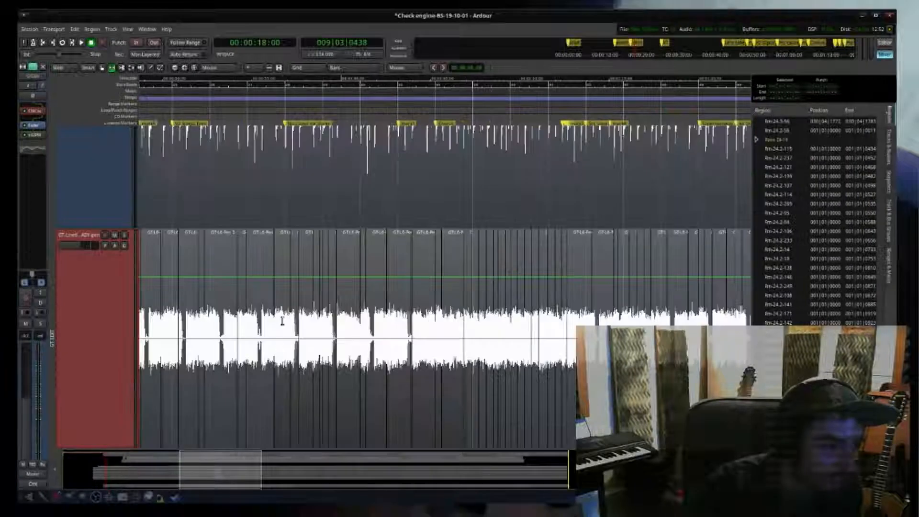
click(102, 68)
scroll(348, 173, up, 3)
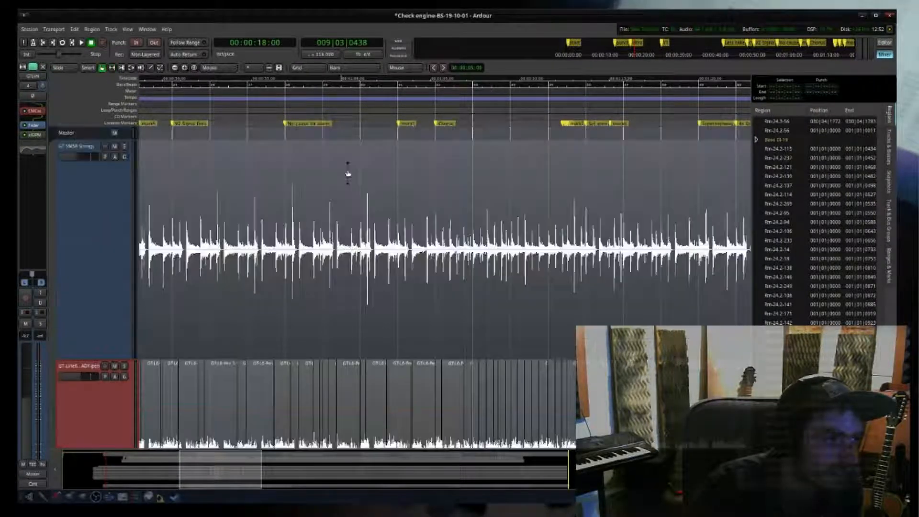
click(88, 224)
right_click(96, 197)
mouse_move(139, 292)
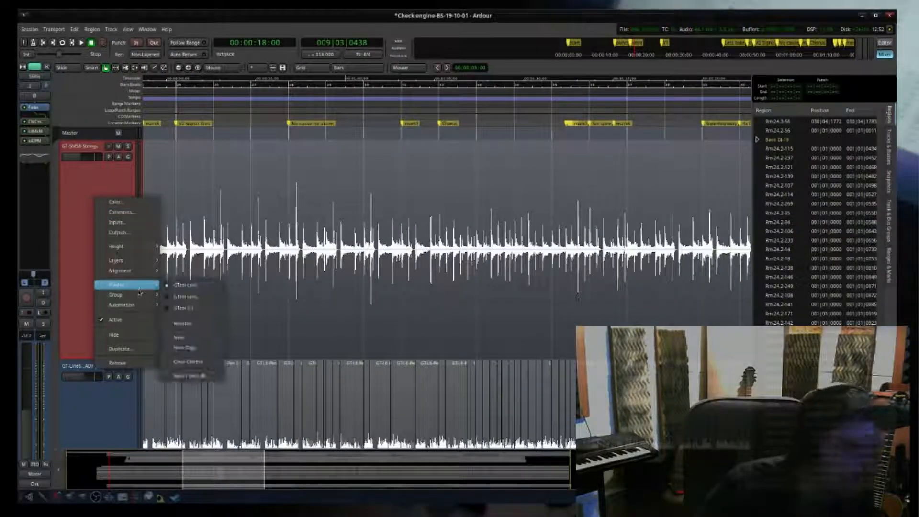
click(187, 298)
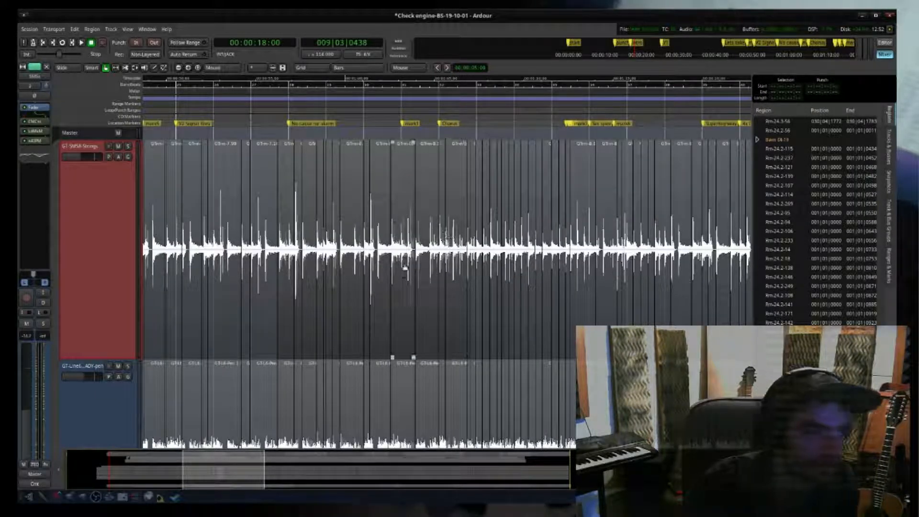
scroll(405, 267, down, 2)
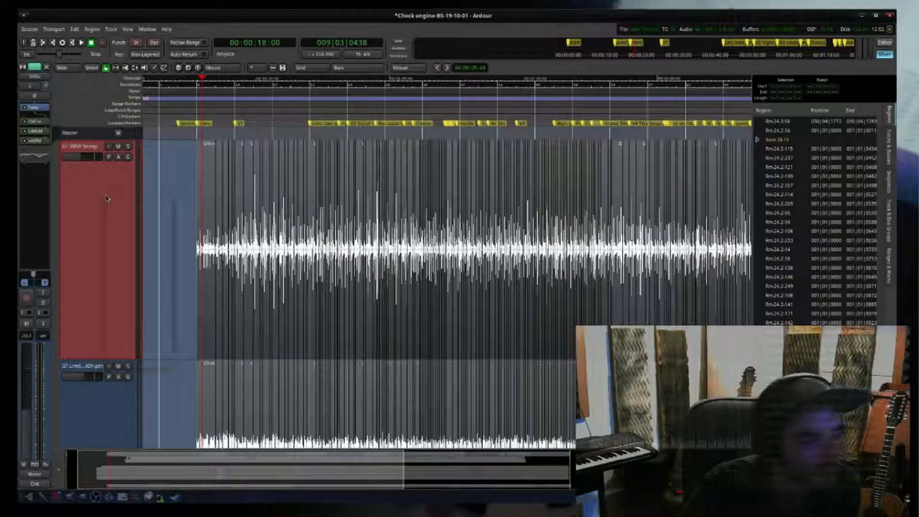